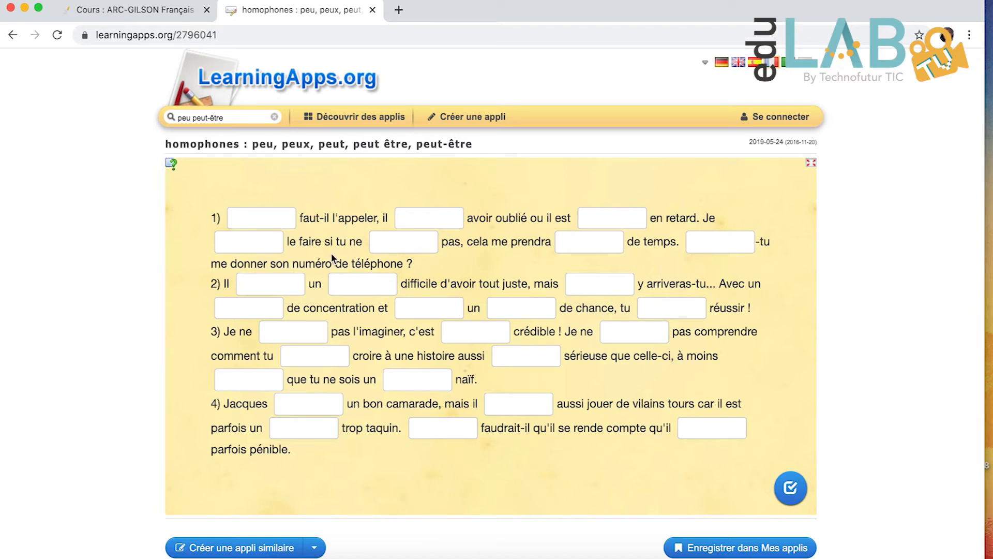
Switch to the Français course page on ENT WBE and turn on editing mode.
click(128, 12)
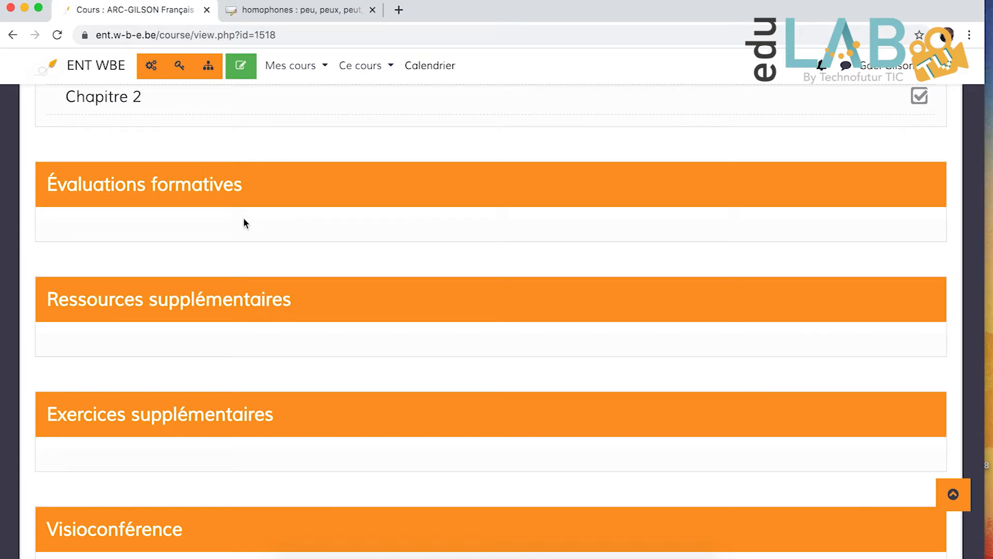
scroll(245, 223, down, 1)
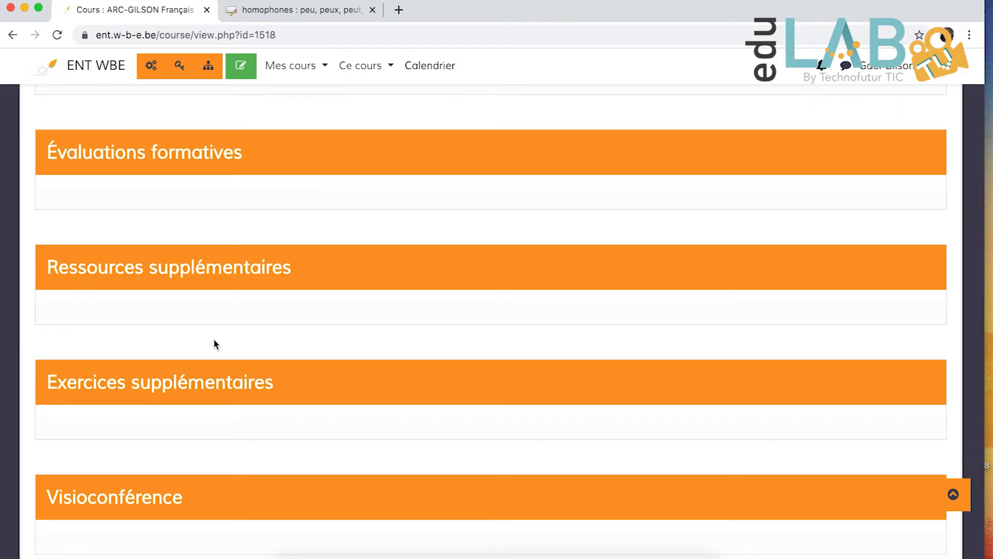
scroll(212, 346, down, 1)
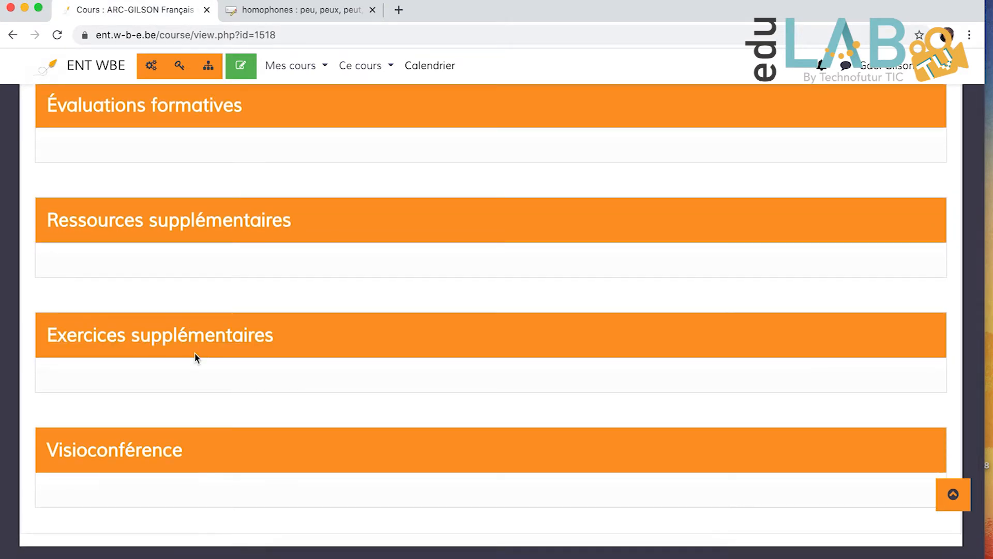
click(244, 75)
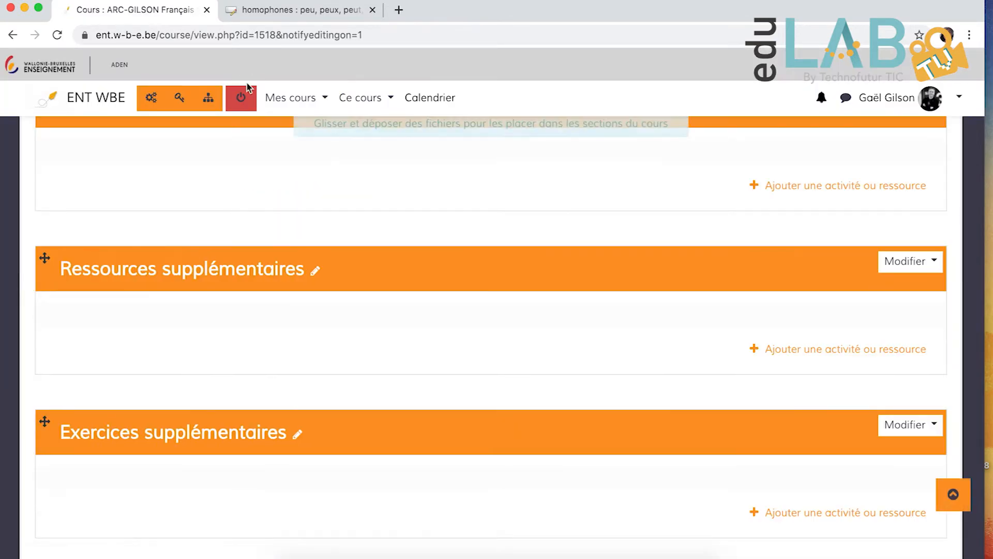
Add an "Outil externe" activity to the "Exercices supplémentaires" section.
scroll(257, 414, down, 3)
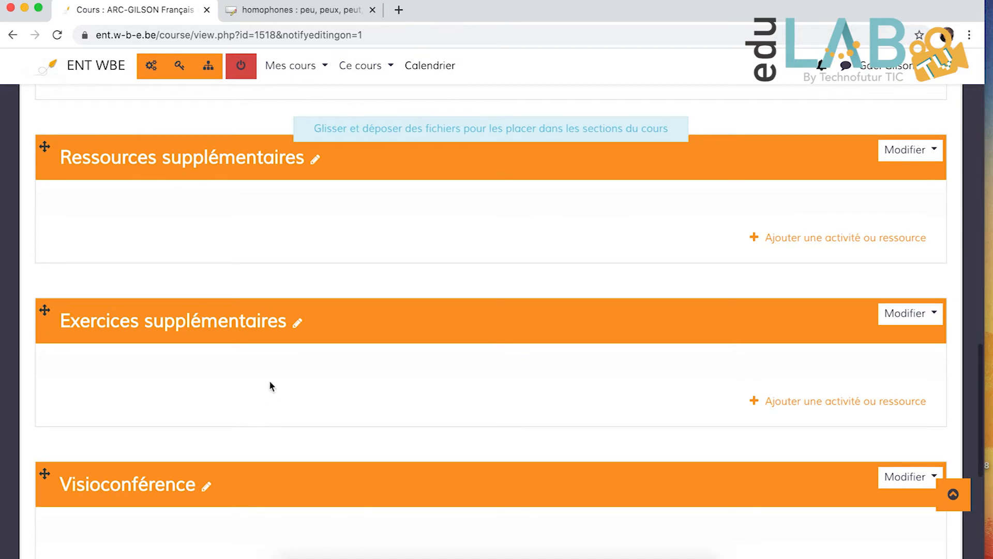
scroll(173, 334, down, 1)
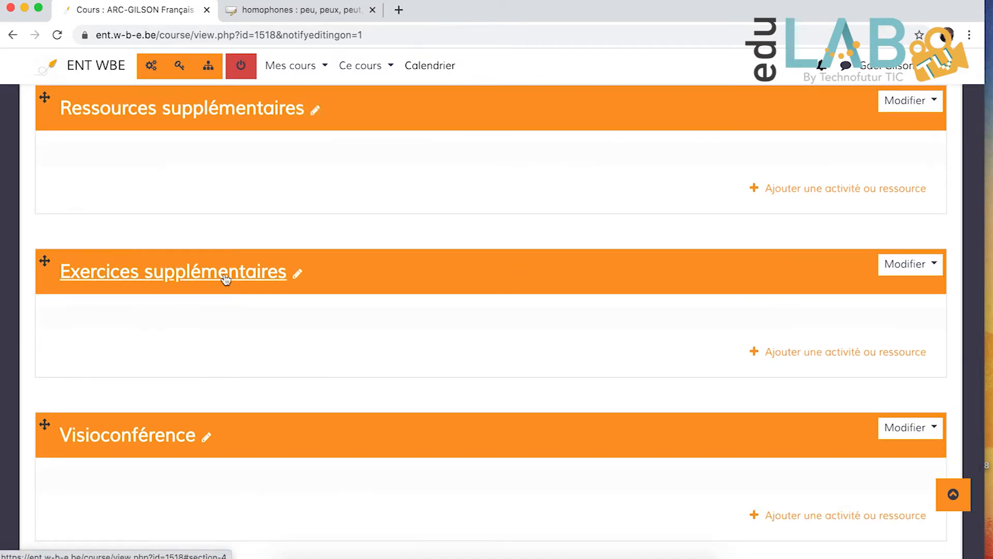
click(803, 357)
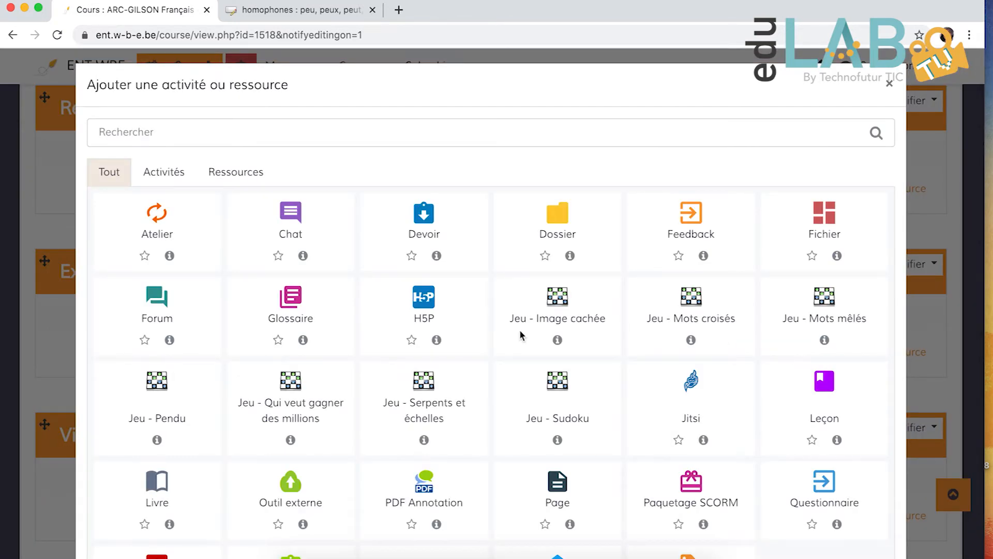
scroll(520, 332, down, 1)
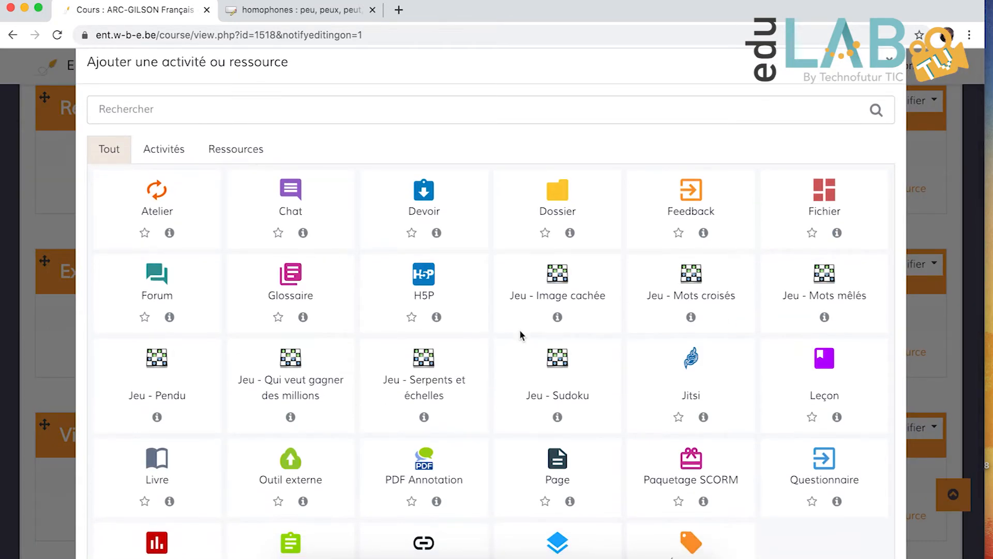
scroll(520, 330, down, 3)
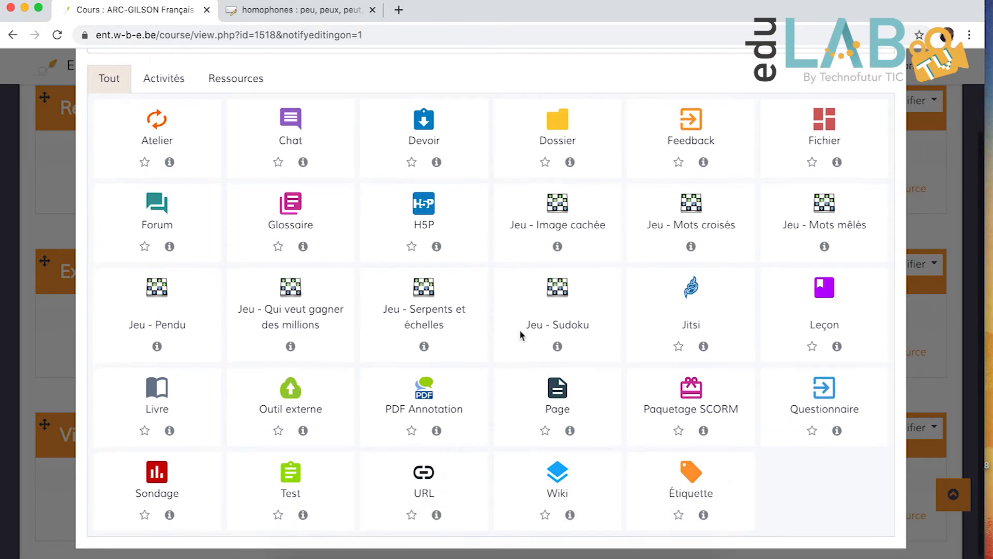
click(290, 399)
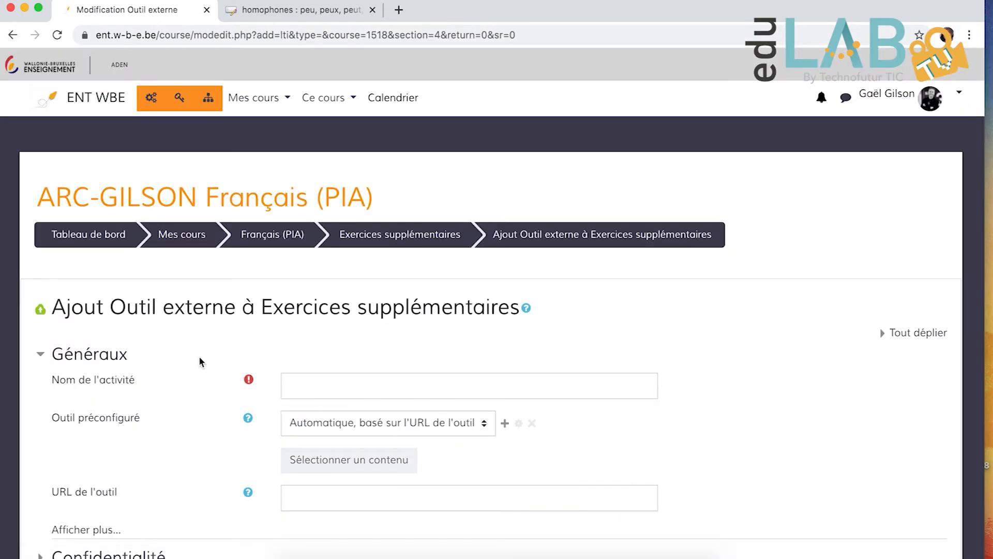
Name the activity "Les homophones peu / peut / peut-être / peut être / peux...".
scroll(202, 361, down, 2)
click(333, 303)
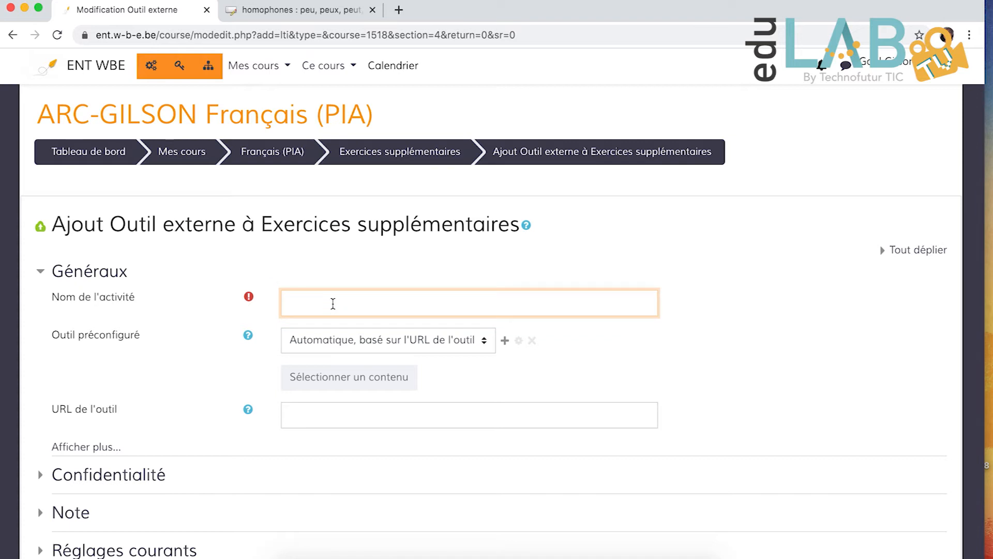
text(Les homoip)
text(ones peu /)
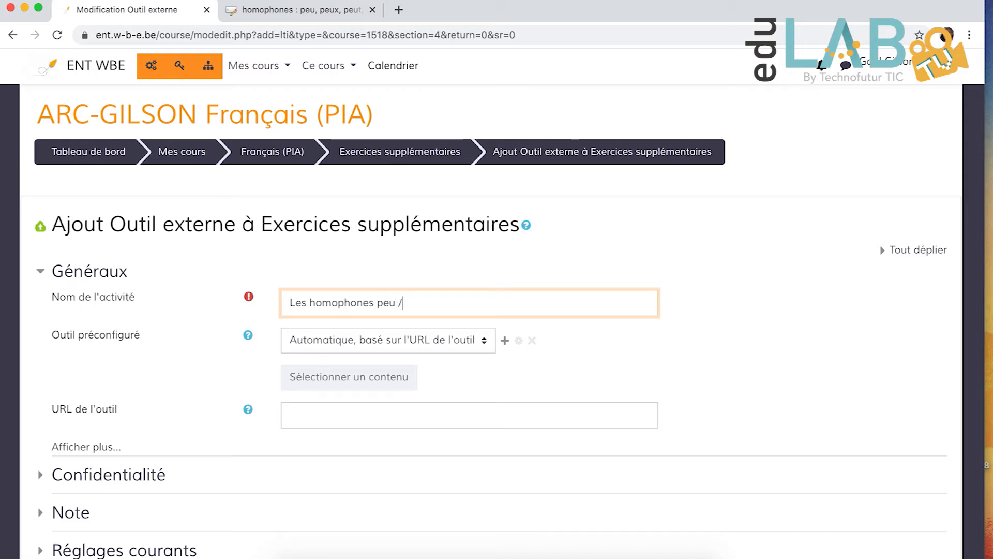
text( peut / peut-être / )
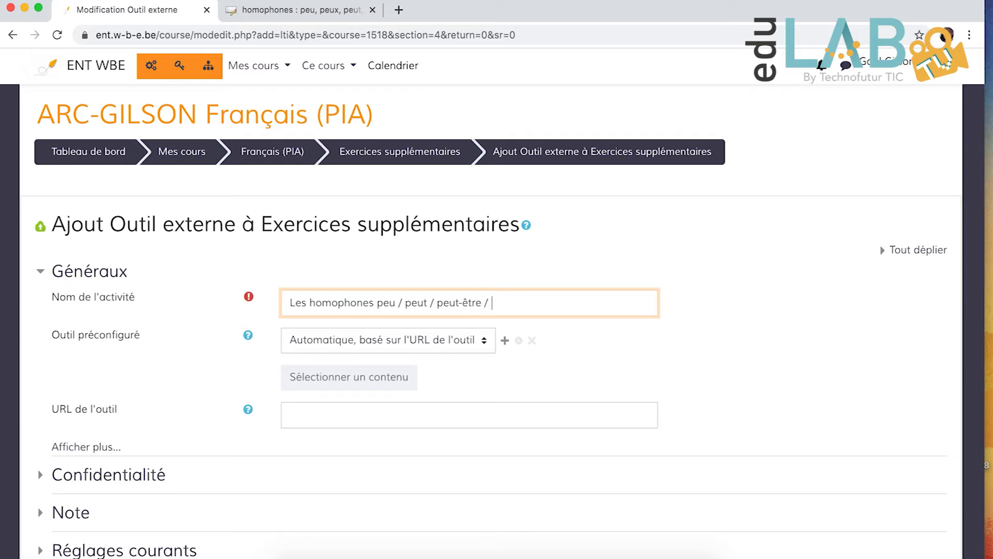
text(peut être / peux...)
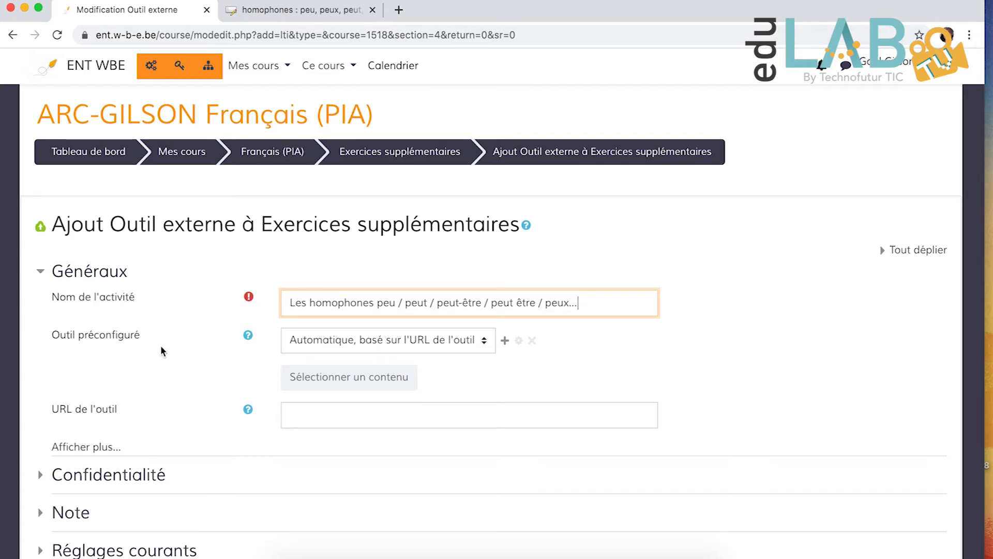
Switch to the LearningApps homophones exercise and copy its full-screen hyperlink.
click(278, 14)
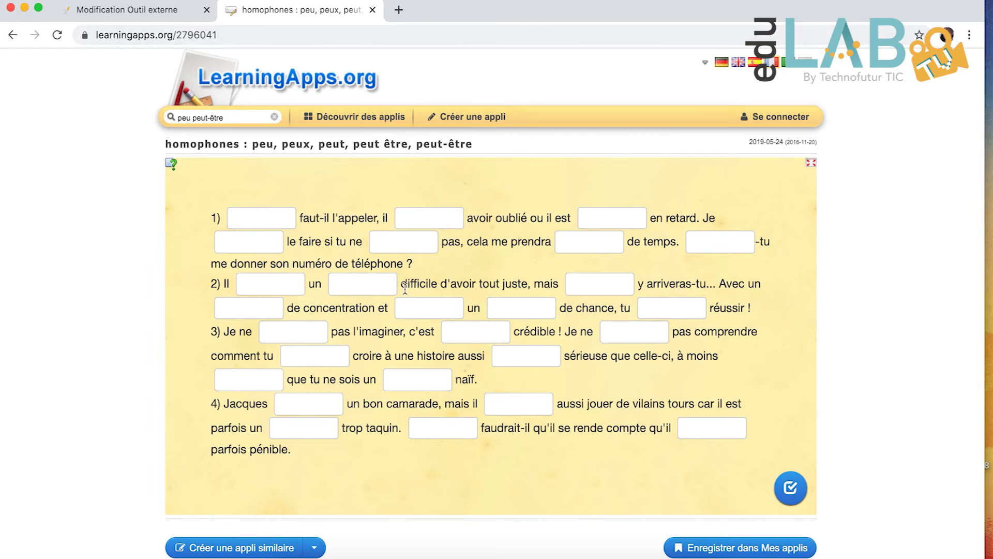
scroll(405, 288, down, 5)
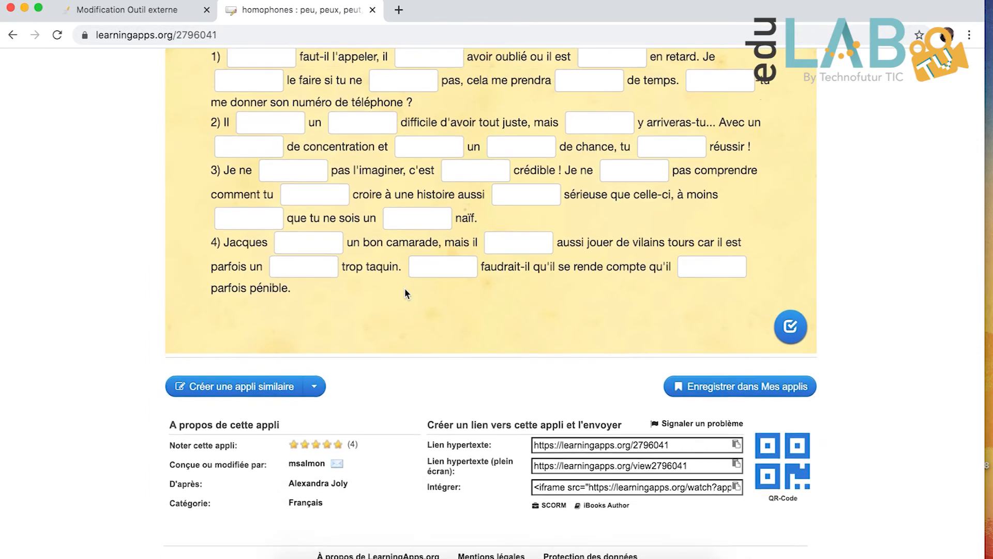
scroll(405, 293, down, 1)
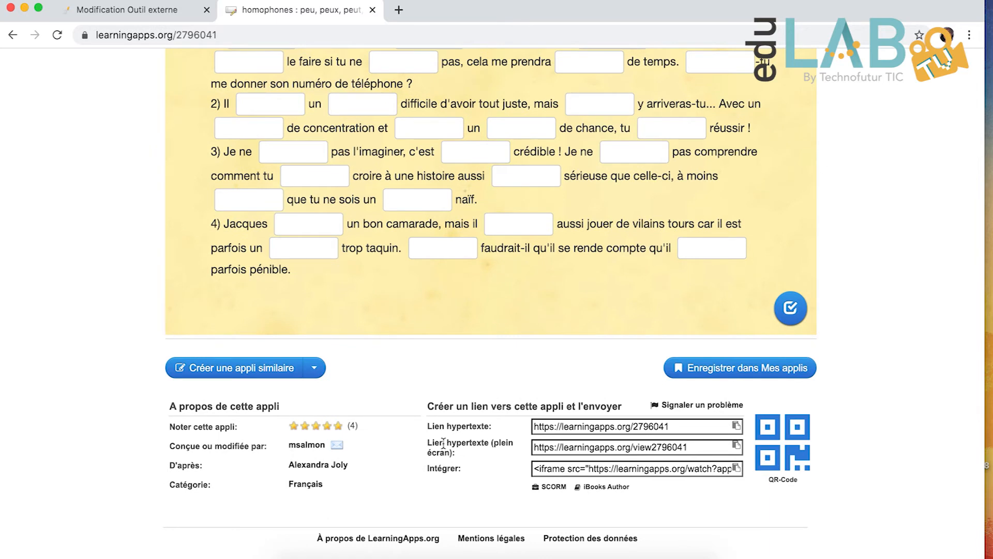
drag(429, 442, 472, 450)
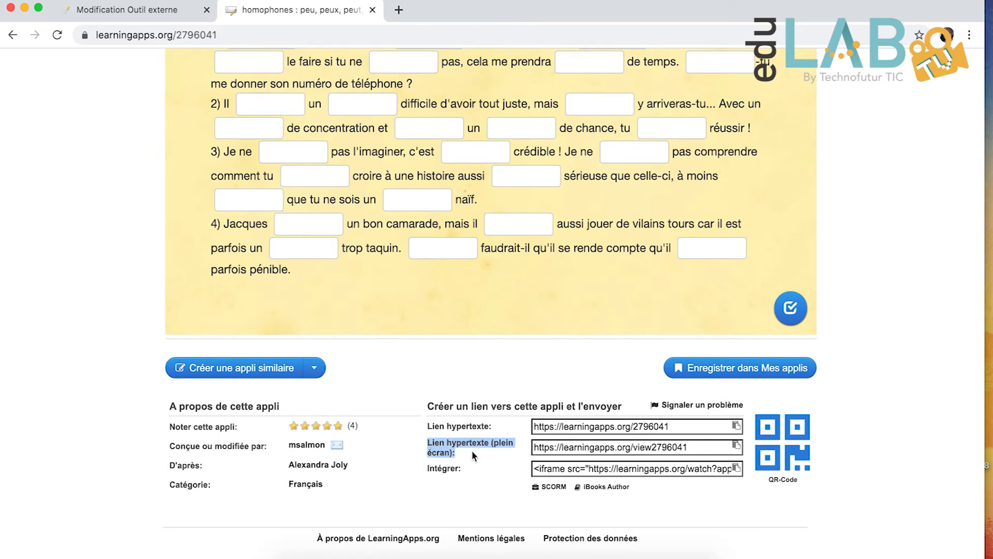
click(575, 444)
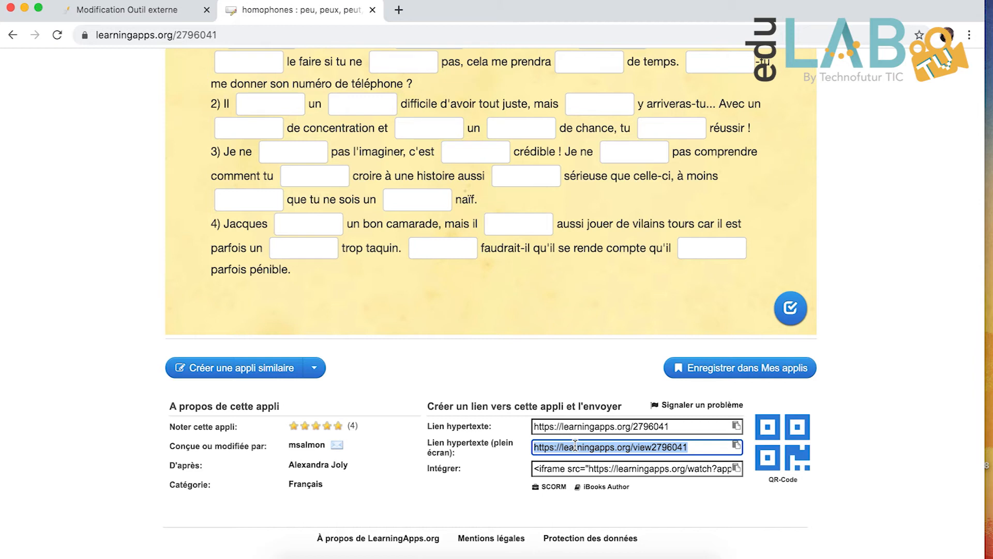
right_click(575, 445)
click(619, 384)
scroll(620, 385, up, 3)
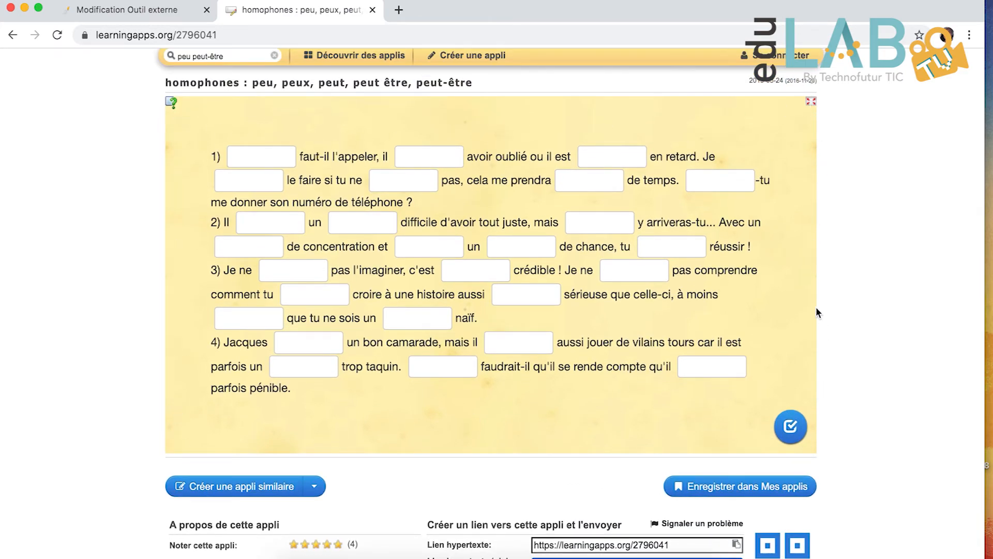
scroll(817, 309, up, 2)
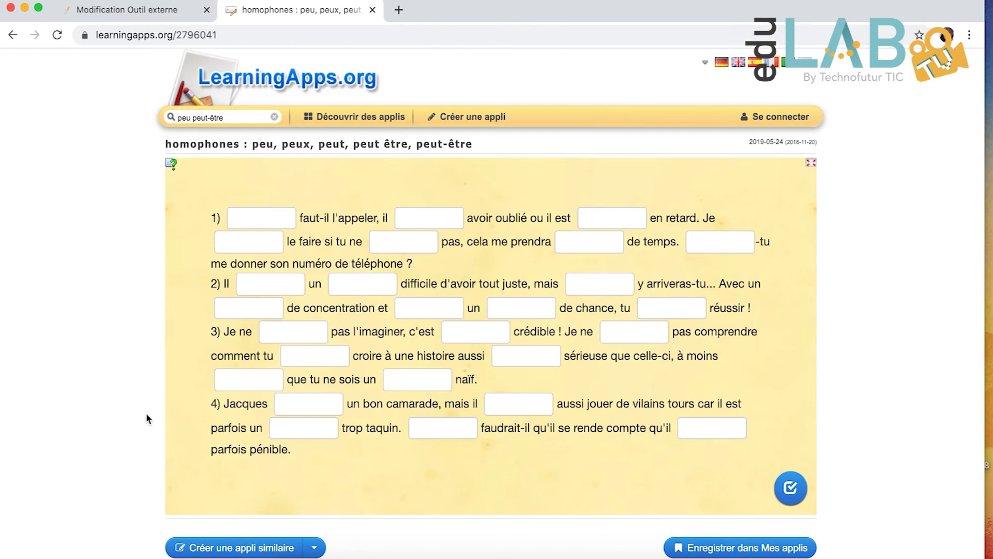
scroll(439, 281, down, 5)
click(598, 441)
key(ctrl+c)
right_click(598, 441)
click(644, 382)
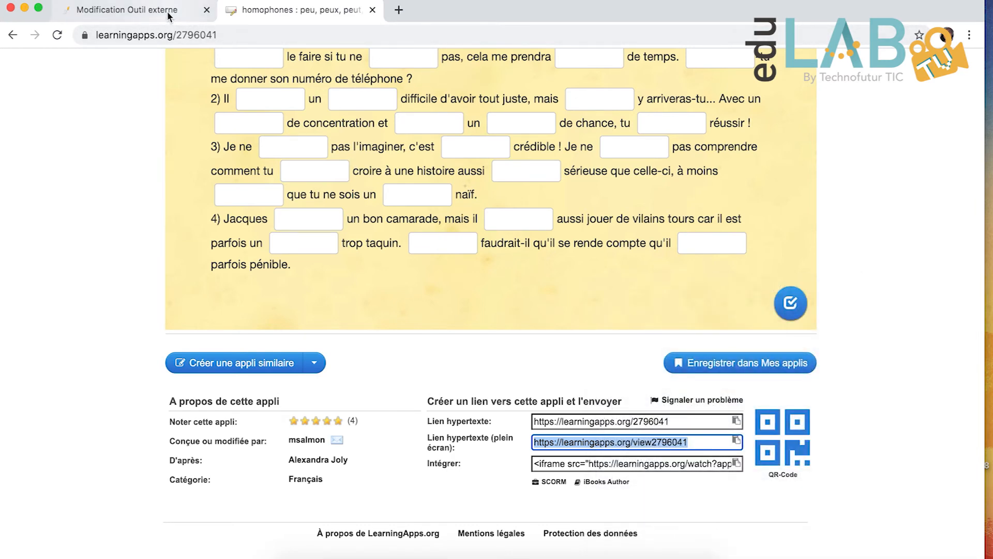
click(168, 16)
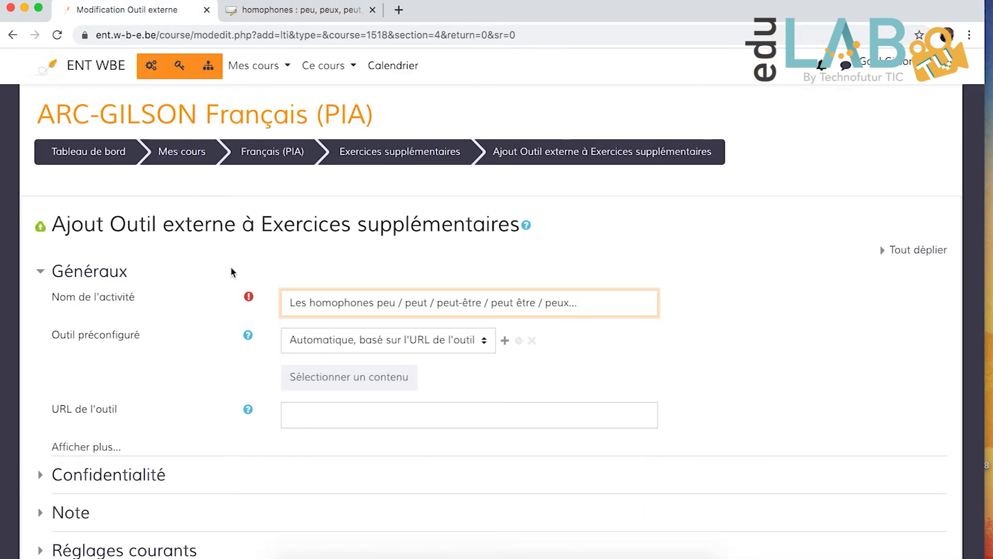
scroll(233, 272, down, 3)
click(324, 335)
right_click(323, 334)
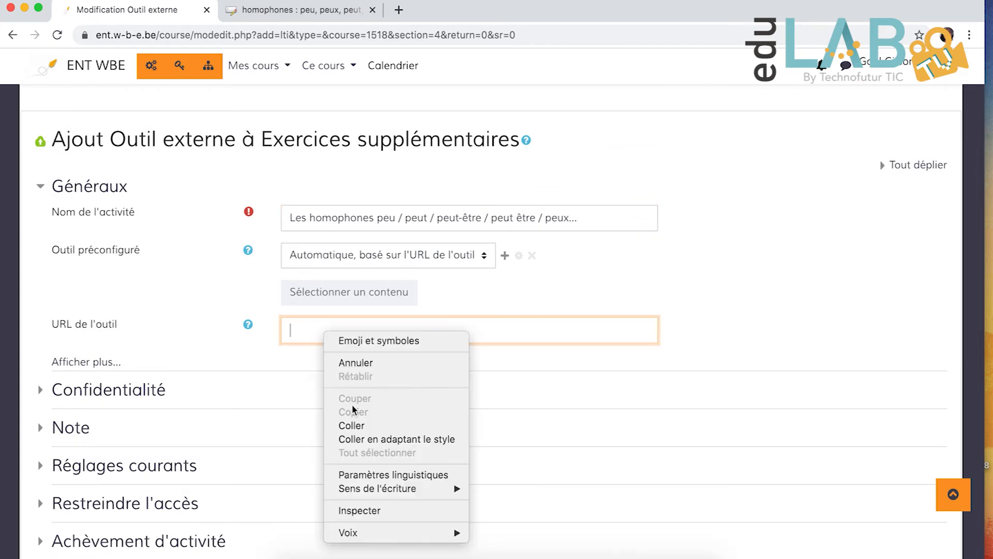
click(352, 424)
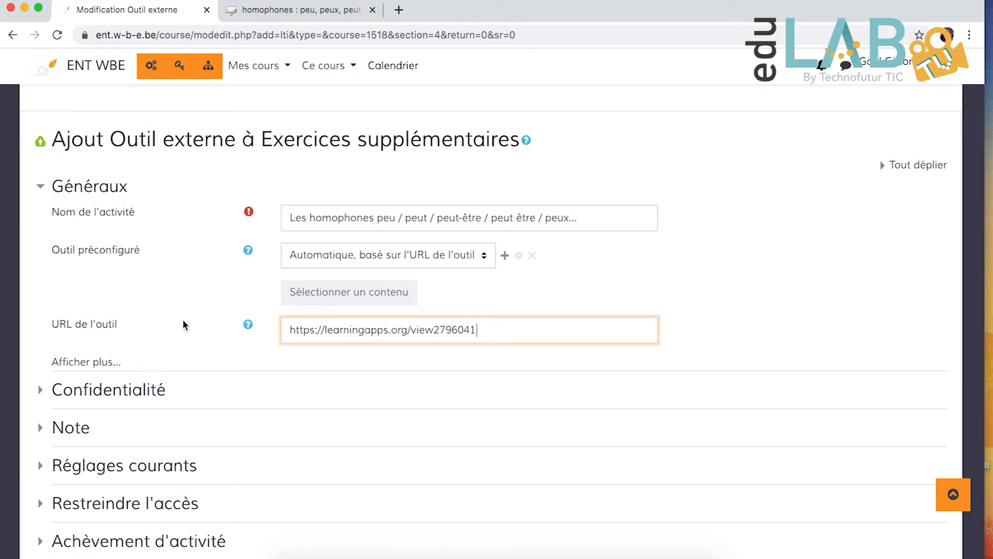
Save the external tool activity and return to the course.
scroll(407, 349, down, 2)
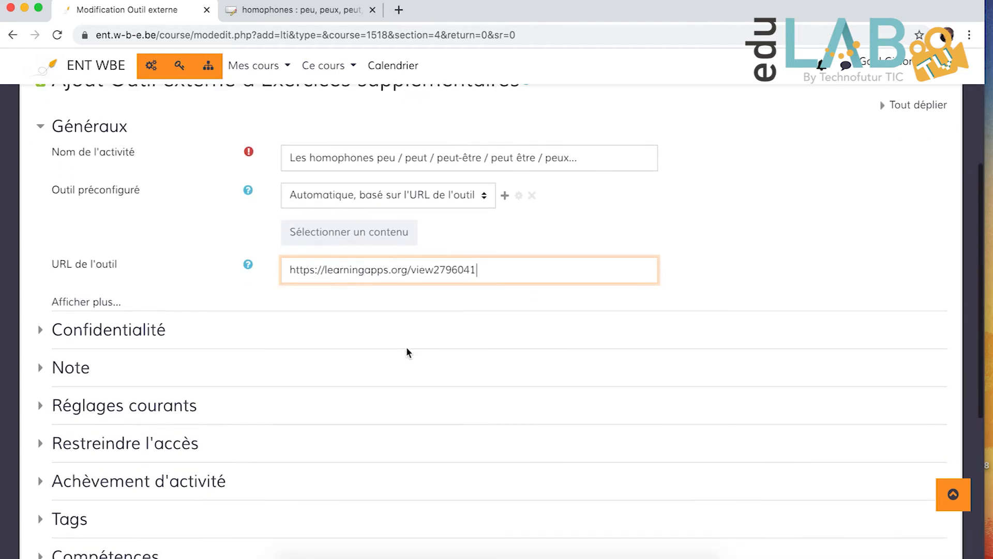
scroll(407, 352, down, 2)
scroll(407, 351, down, 2)
scroll(407, 352, down, 1)
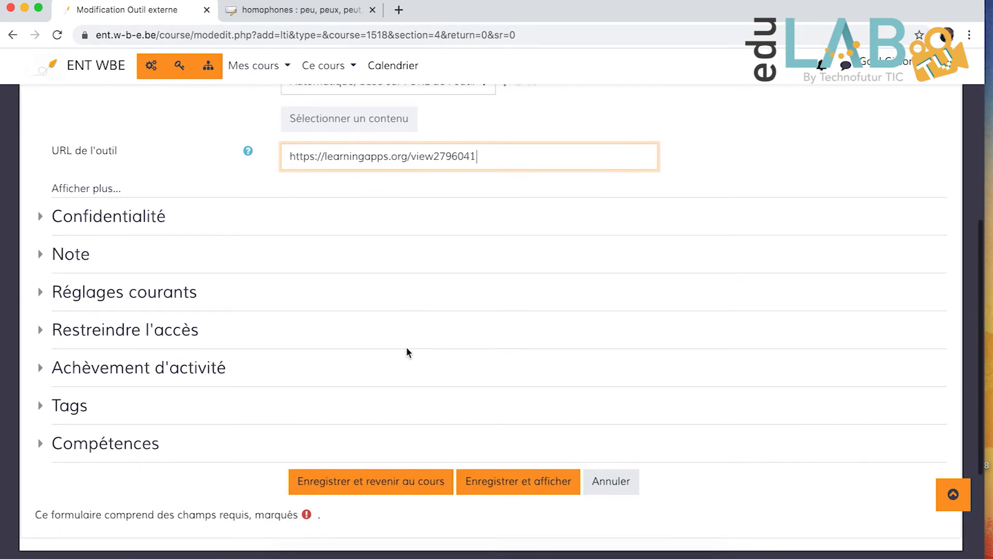
click(379, 489)
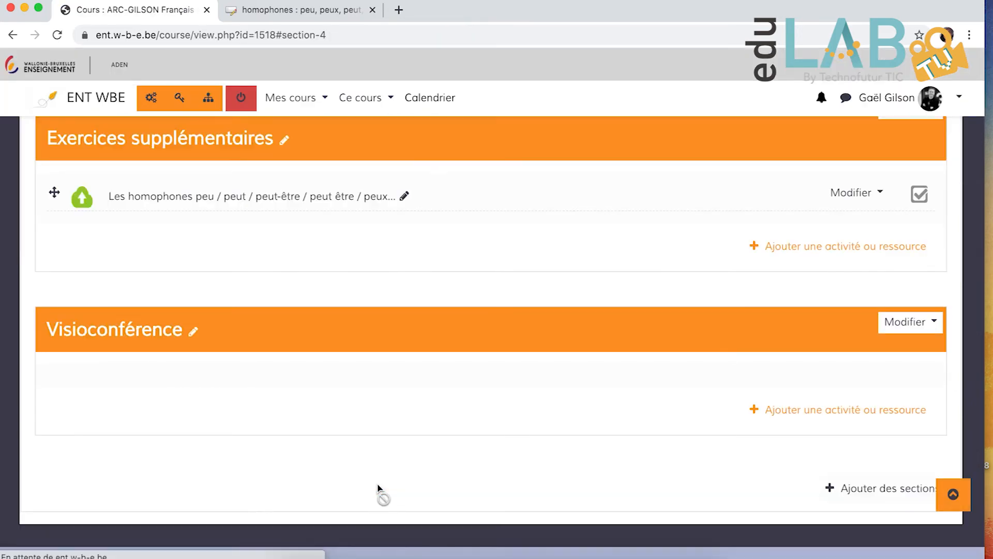
Open the homophones activity in "Exercices supplémentaires", dismiss its instructions and look through the embedded exercise.
scroll(378, 487, up, 2)
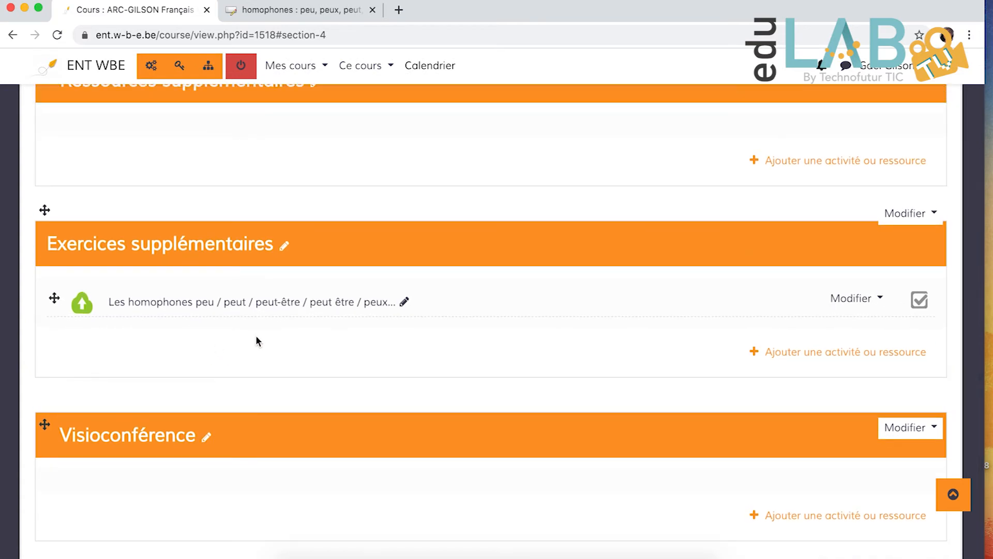
click(282, 305)
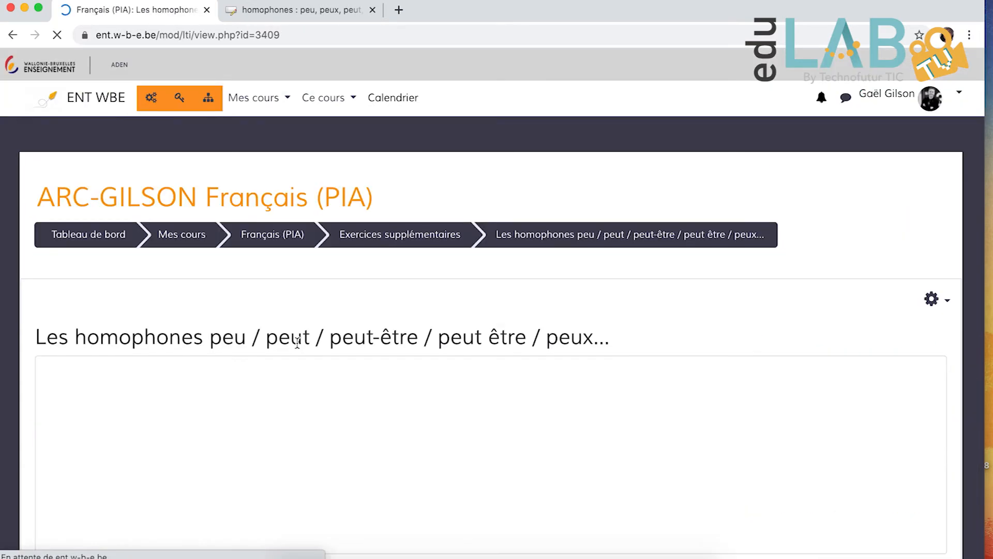
scroll(354, 300, down, 3)
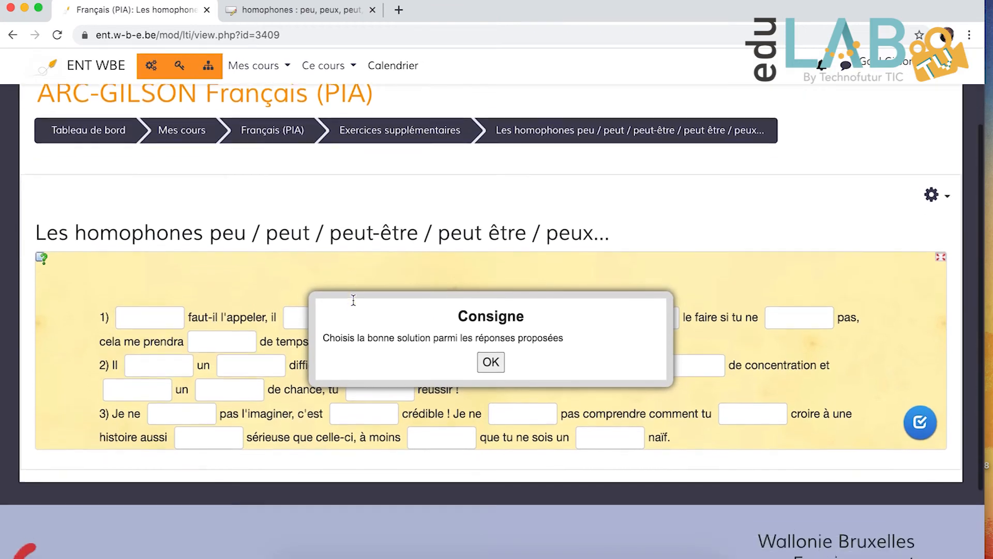
click(491, 343)
scroll(492, 346, down, 3)
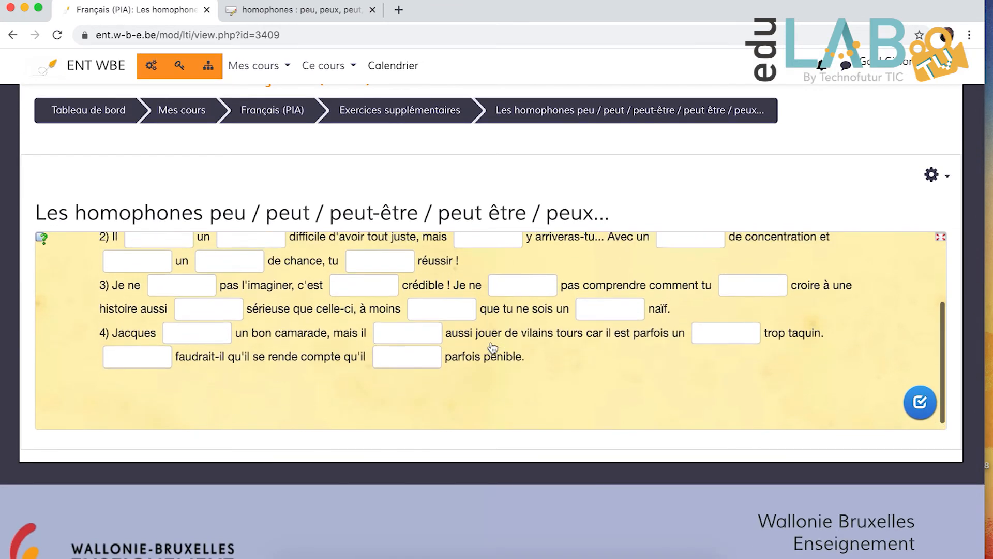
scroll(492, 347, up, 3)
Fill the first four gaps of sentence 1 with "peu", "peut", "peut-être" and "peut", in that order.
click(162, 305)
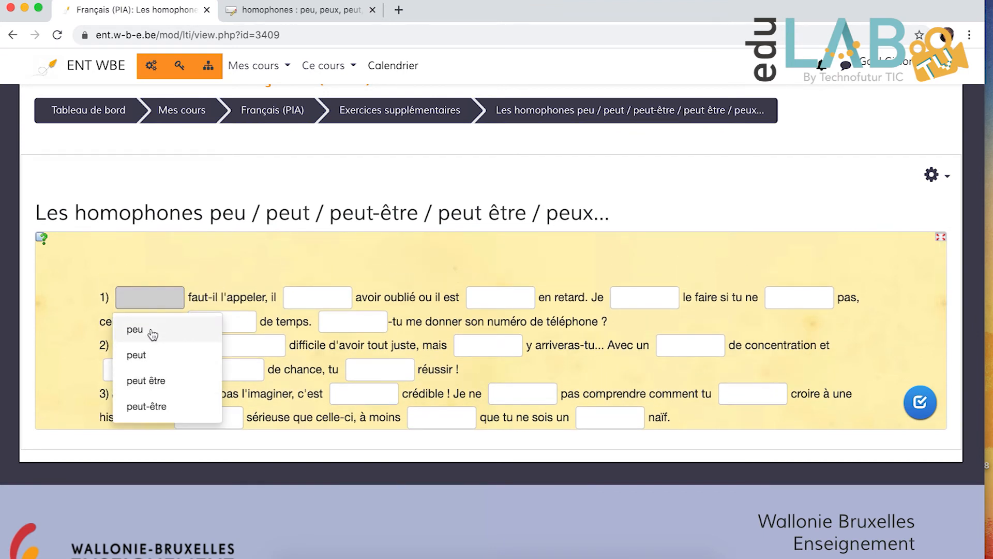
click(165, 382)
click(156, 304)
click(138, 329)
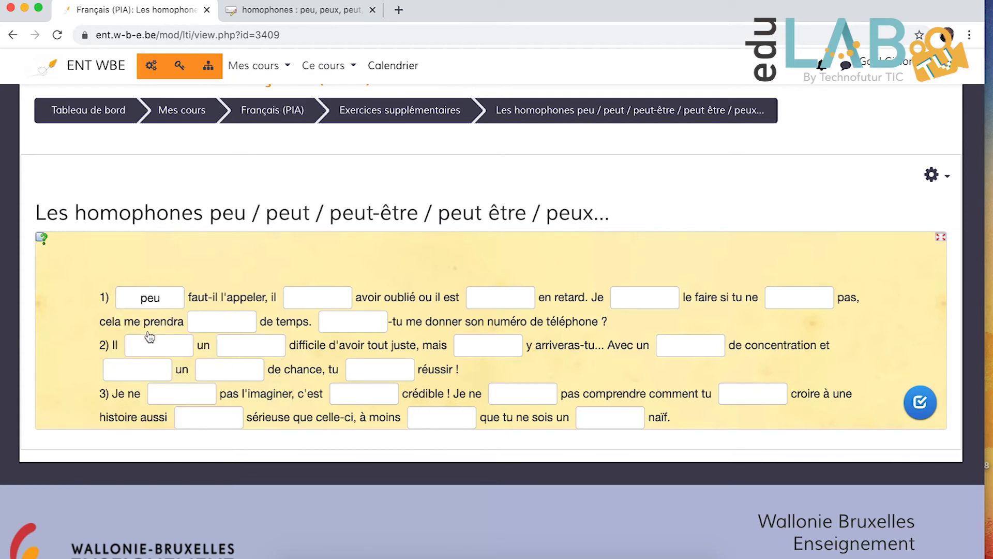
click(321, 301)
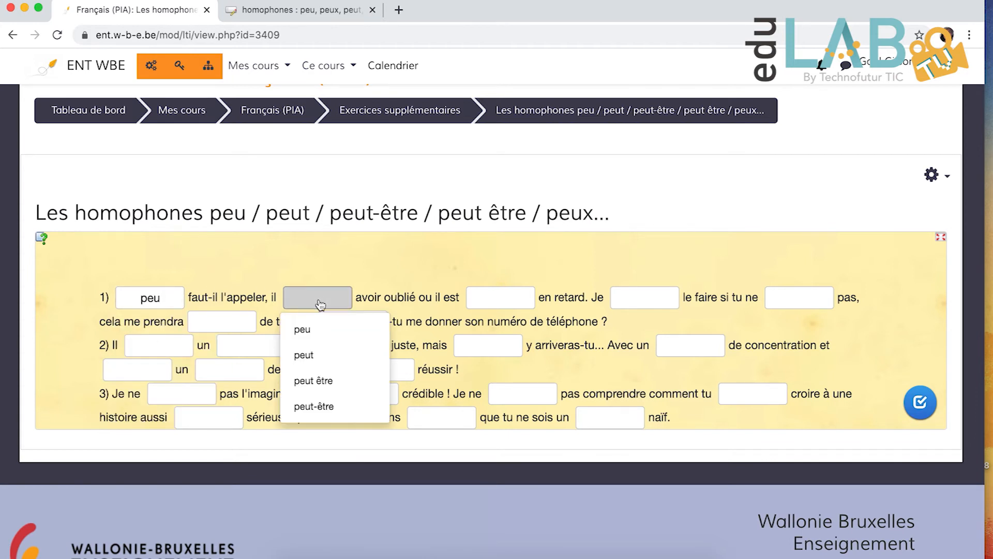
click(311, 359)
click(528, 306)
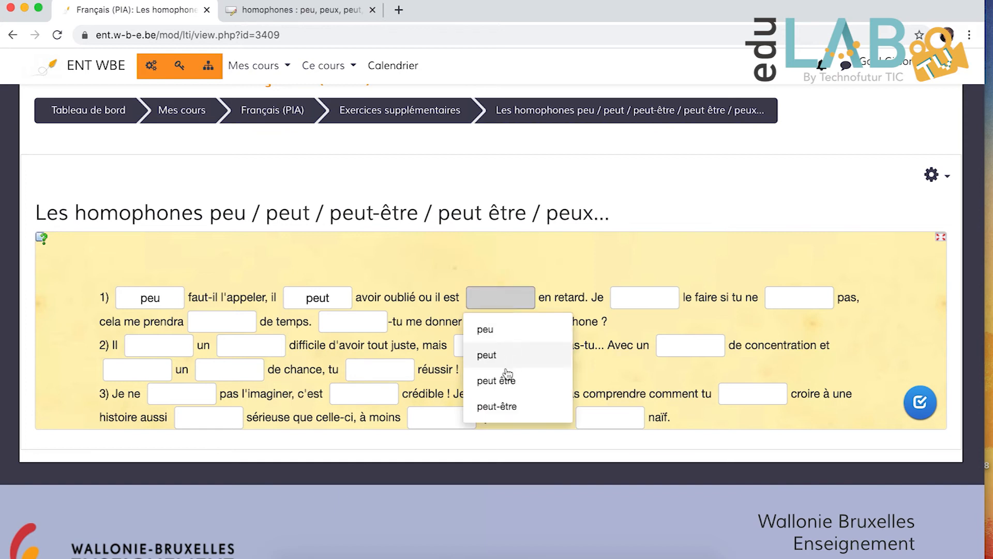
click(501, 407)
click(645, 298)
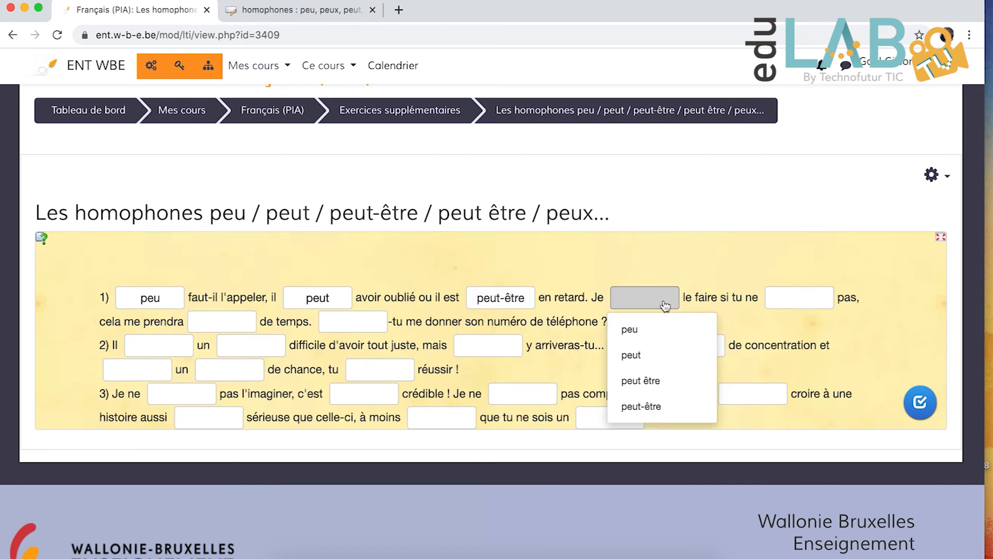
click(650, 360)
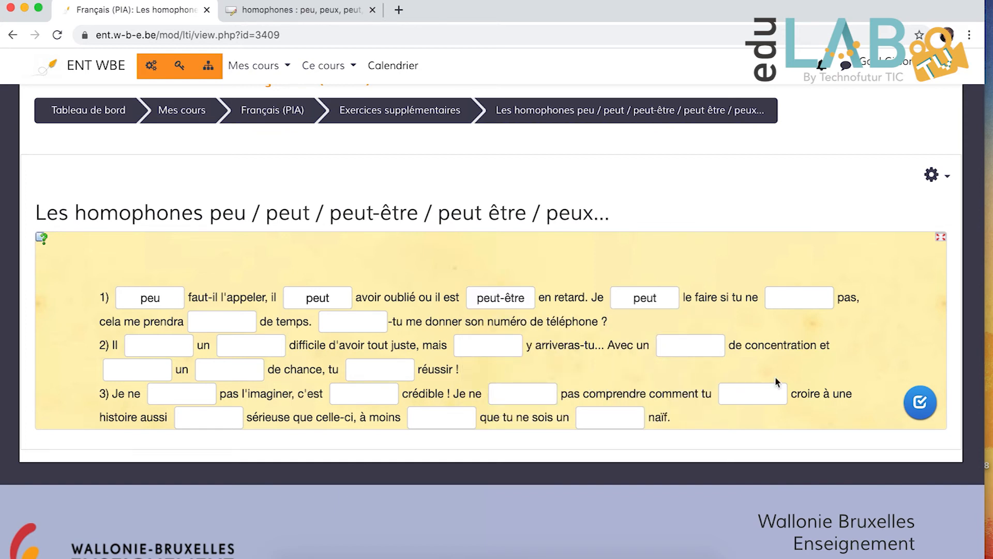
Submit the answers for checking and look through the marked gaps in all four sentences of the embedded exercise.
click(920, 402)
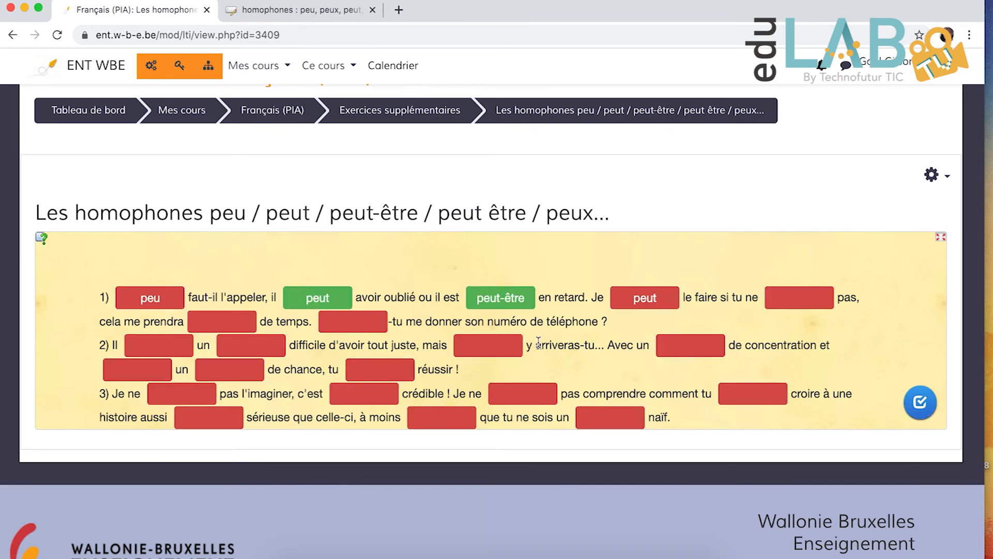
scroll(538, 342, down, 3)
scroll(538, 343, down, 2)
scroll(539, 343, up, 3)
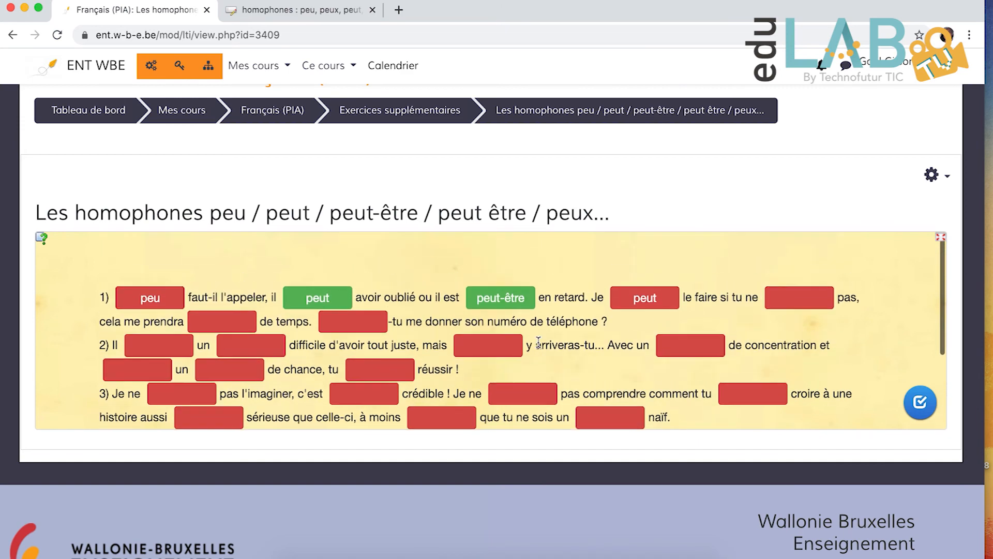
scroll(538, 342, down, 2)
scroll(539, 342, down, 1)
scroll(539, 342, up, 2)
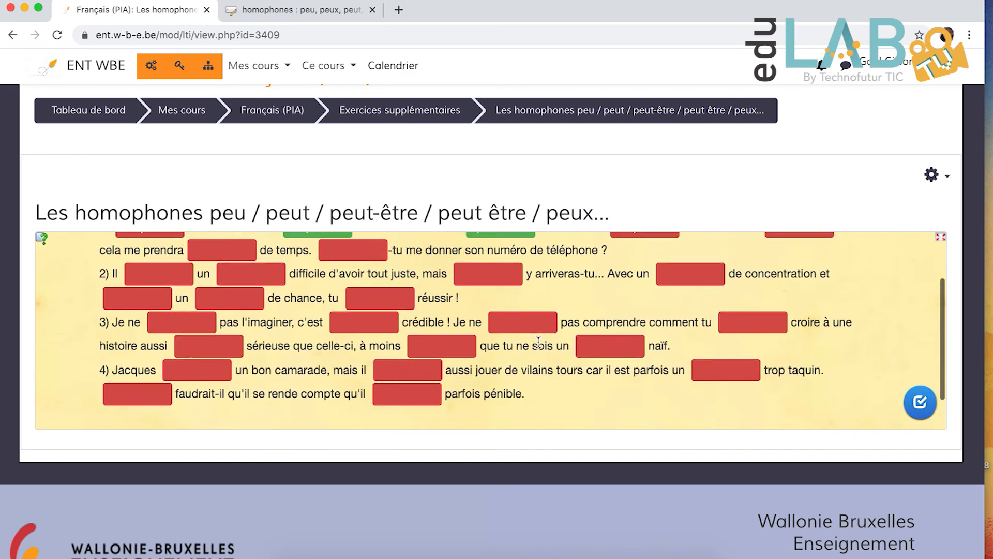
scroll(539, 342, up, 3)
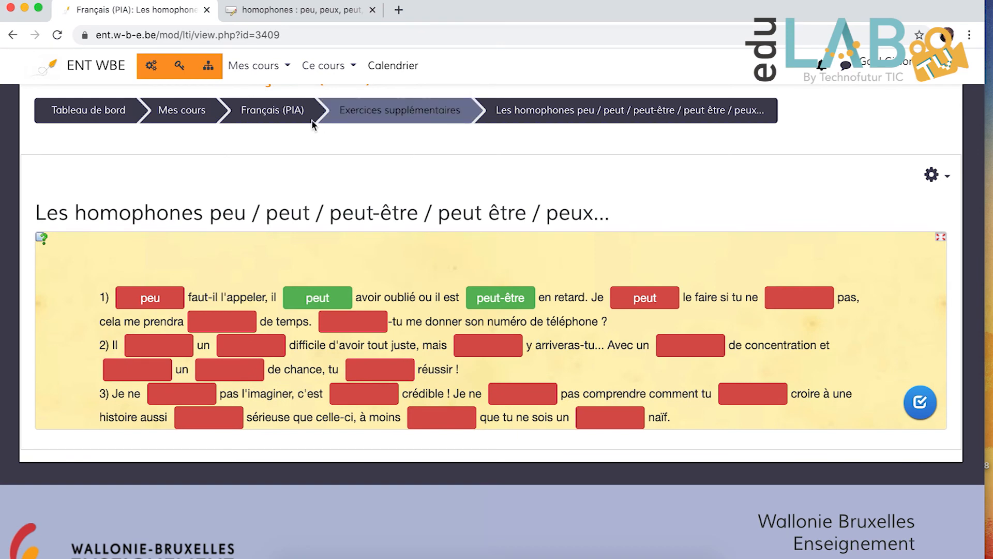
Return to the Français (PIA) course and start adding an Étiquette to the "Exercices supplémentaires" section.
click(283, 115)
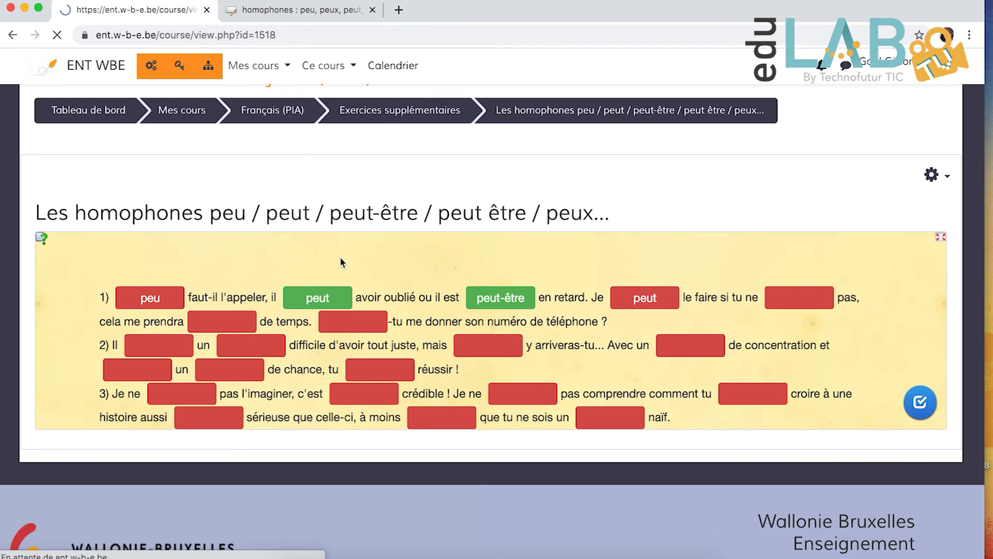
scroll(342, 338, down, 20)
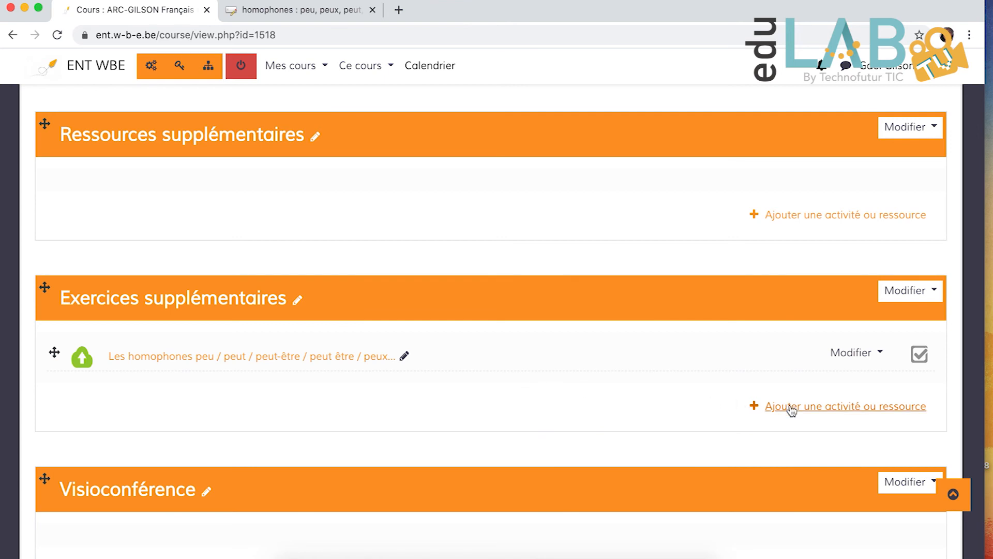
click(750, 407)
scroll(536, 394, down, 3)
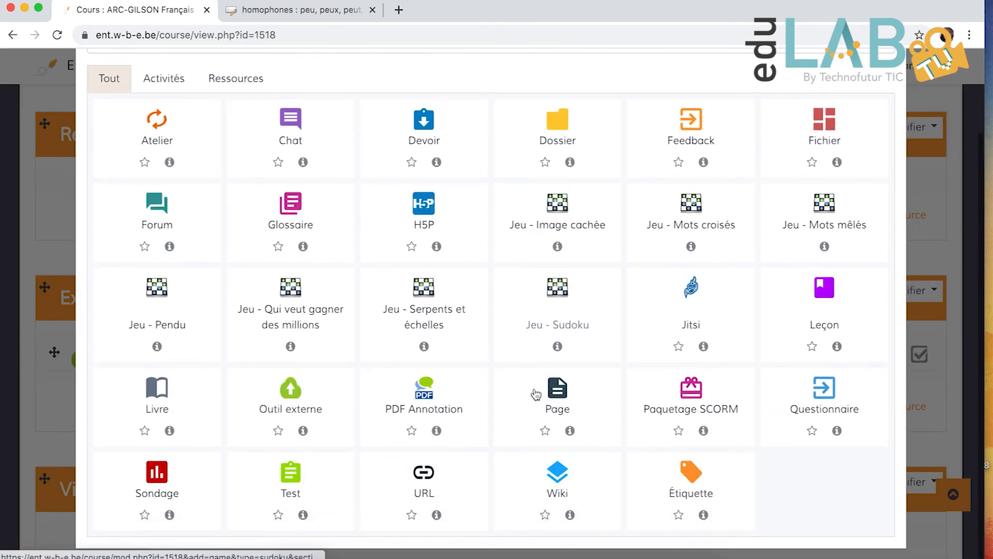
click(702, 495)
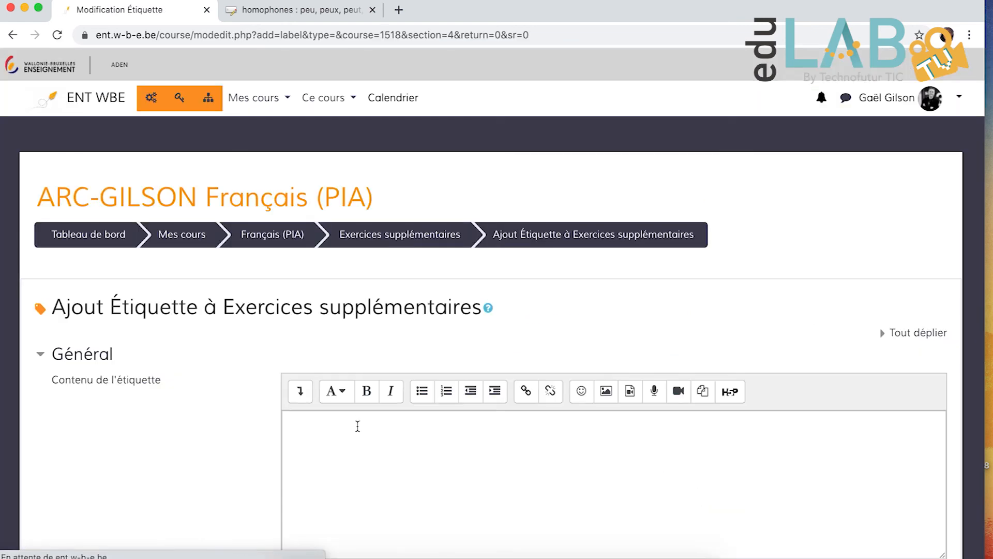
Enter "Les homophones" in a heading style as the label's content and select that text.
click(368, 460)
scroll(368, 460, down, 1)
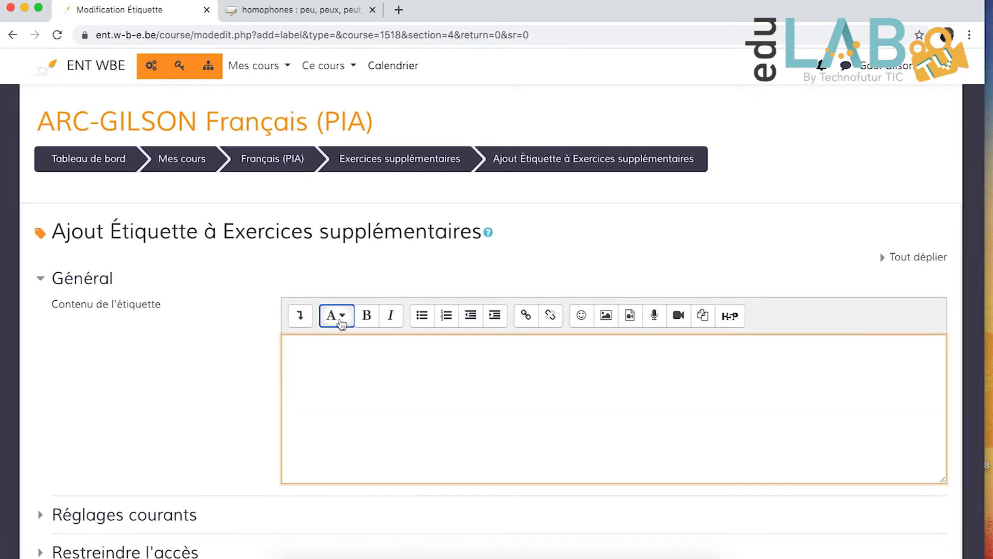
click(336, 315)
click(356, 356)
text(Les homophones)
triple_click(403, 354)
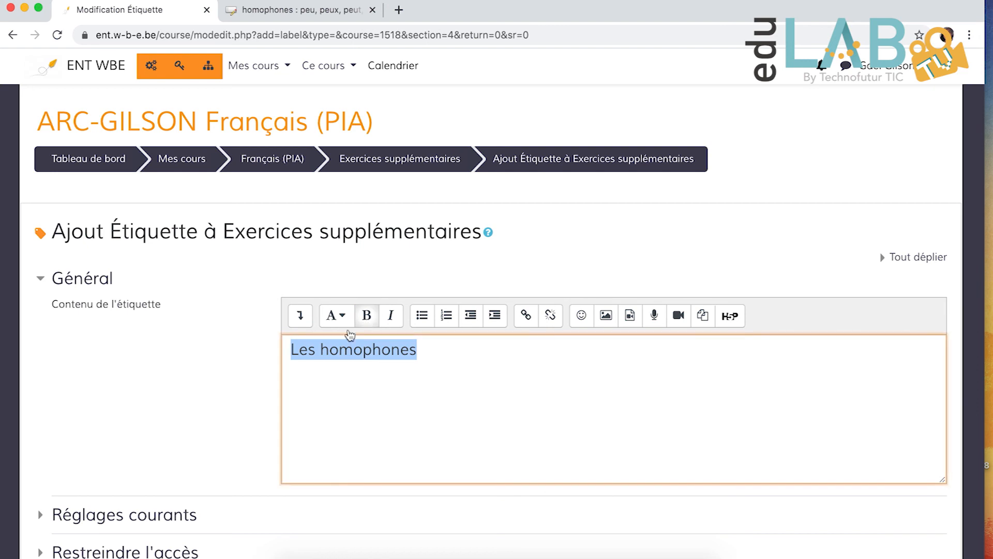
Save the label, return to the course and move "Les homophones" above the homophones exercise in "Exercices supplémentaires".
scroll(313, 412, down, 5)
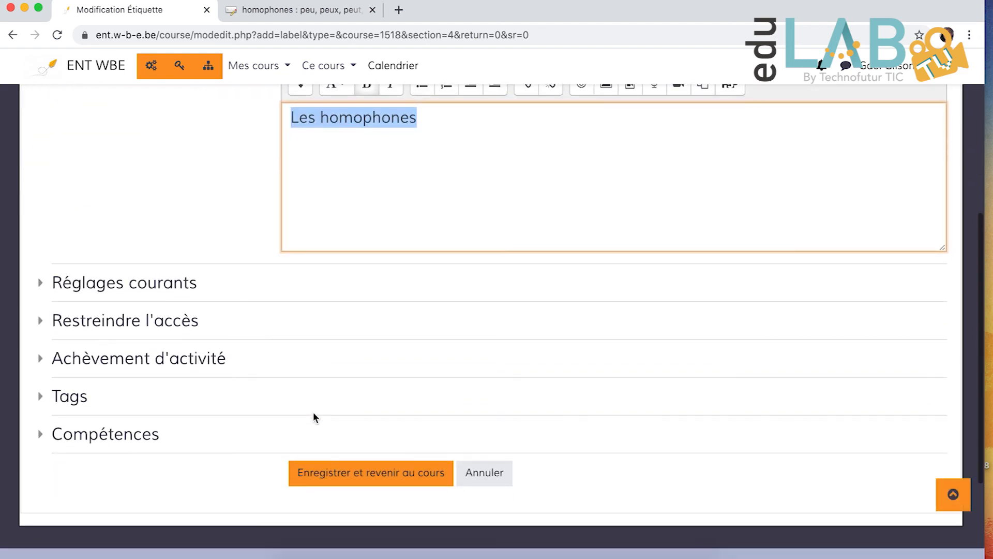
click(350, 472)
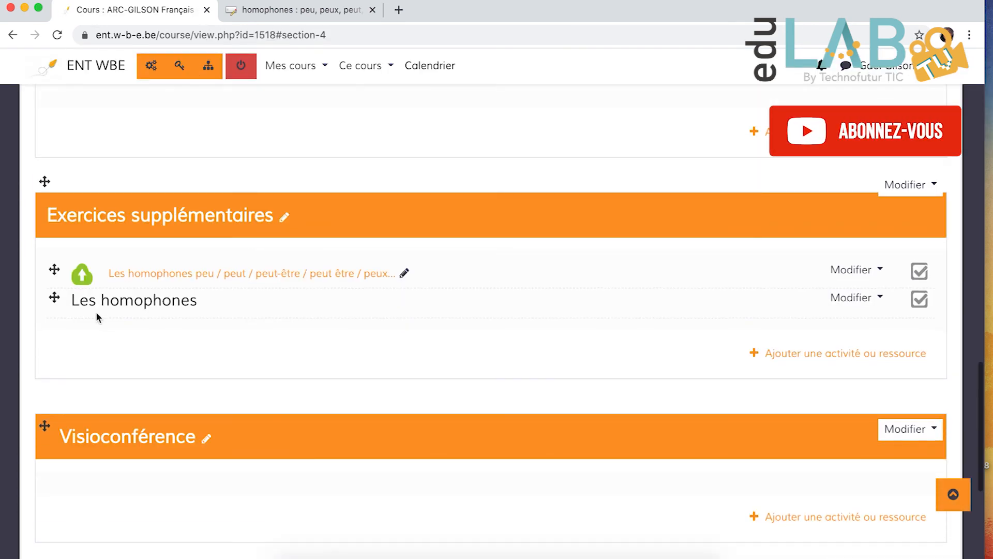
drag(54, 297, 54, 240)
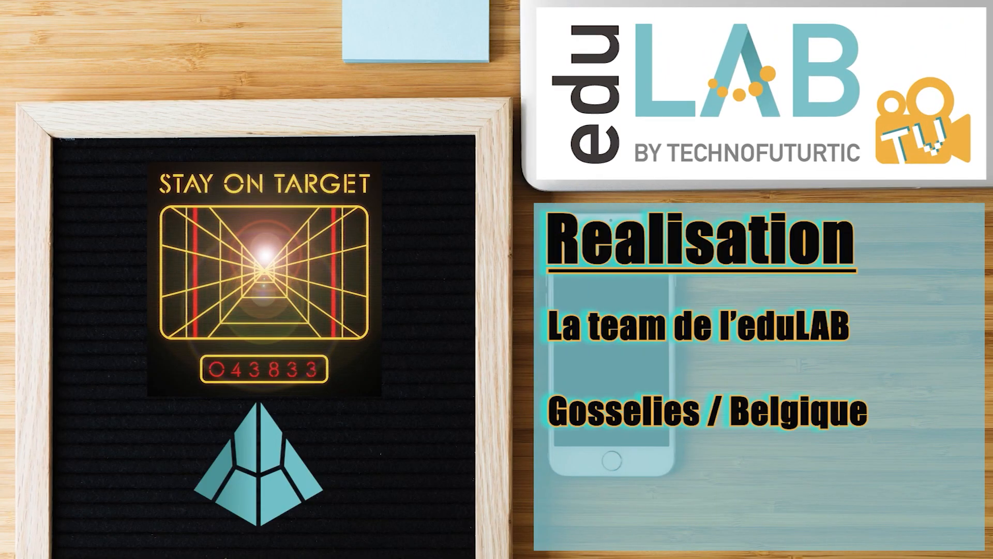